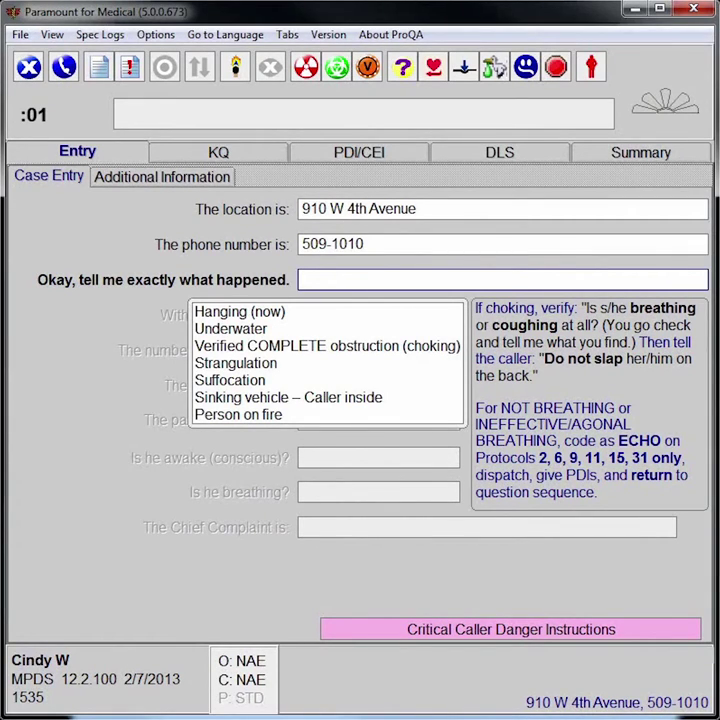
# - Log the caller's problem as 'Mom sick, stroke, vomiting'
pyautogui.write('Mom sick, stroke, vomit')
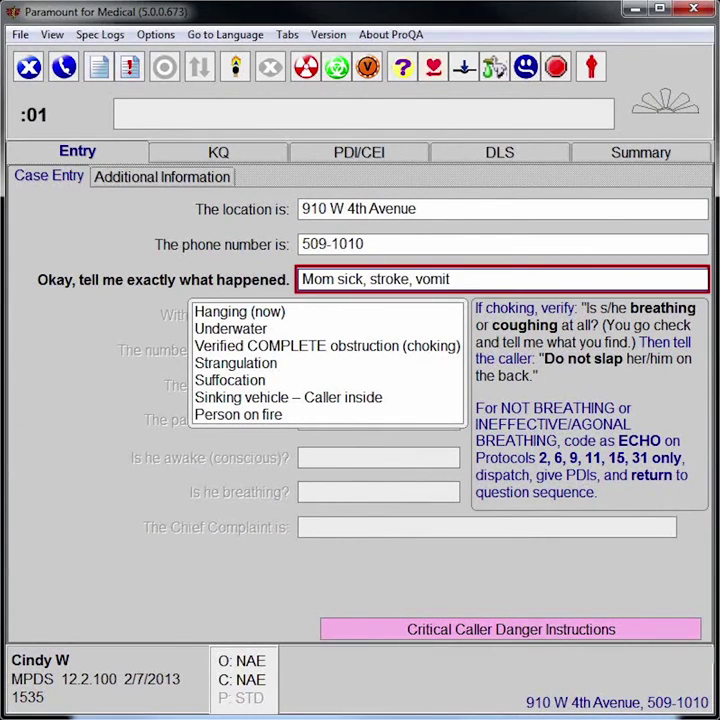
pyautogui.write('ing')
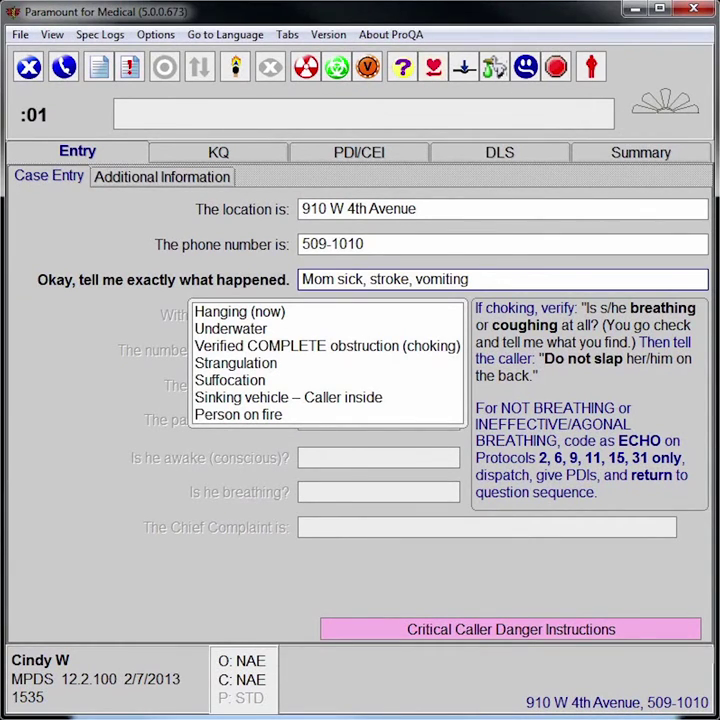
pyautogui.press('Return')
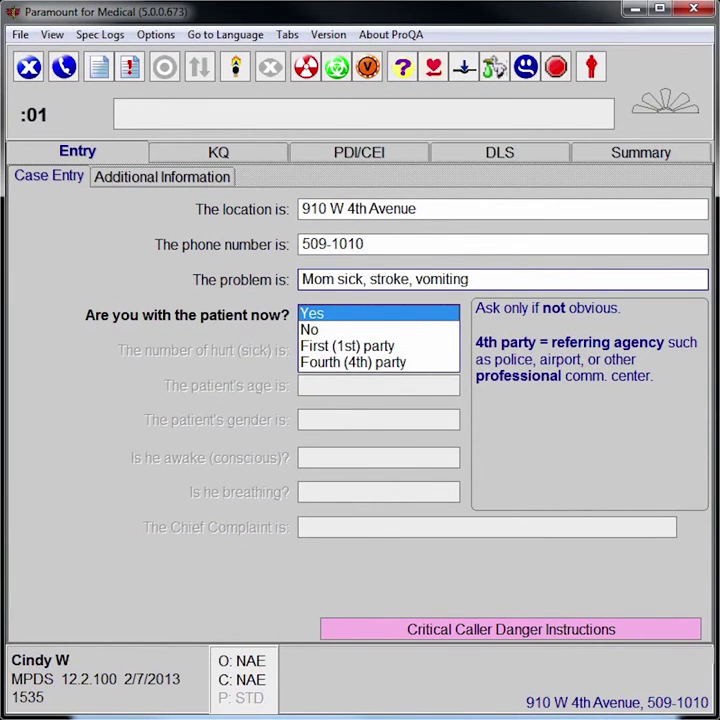
# - Record the caller with one sick patient, a 59-year-old female who is awake
pyautogui.press('Return')
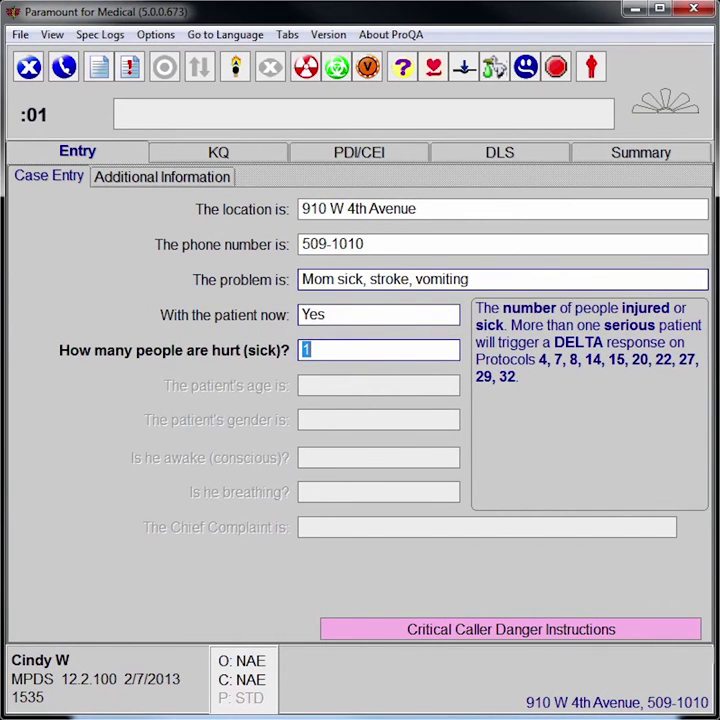
pyautogui.press('Return')
pyautogui.write('59')
pyautogui.press('Return')
pyautogui.write('f')
pyautogui.press('Return')
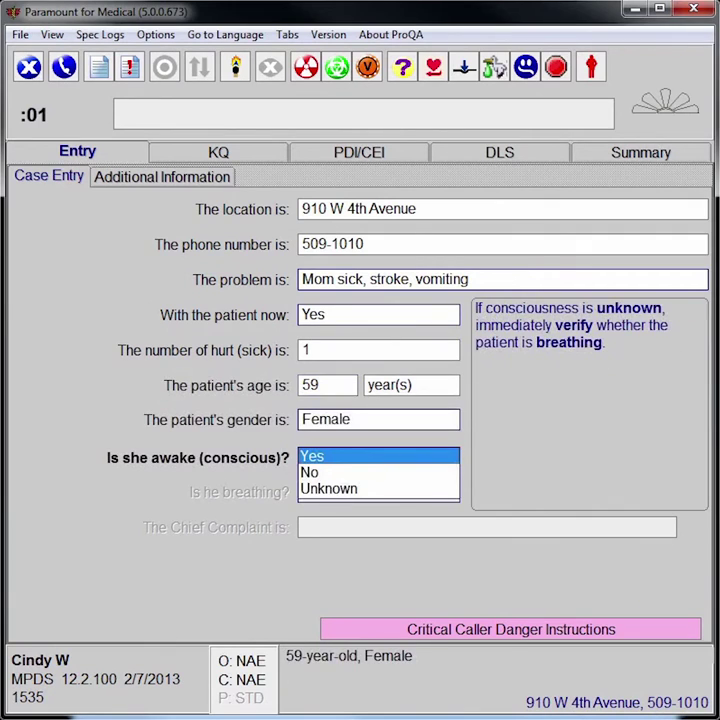
pyautogui.press('Return')
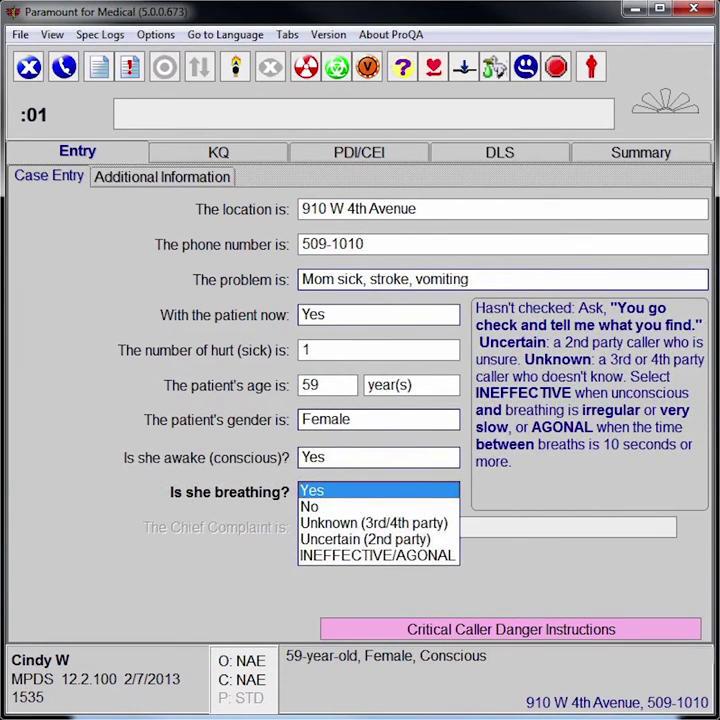
pyautogui.press('Return')
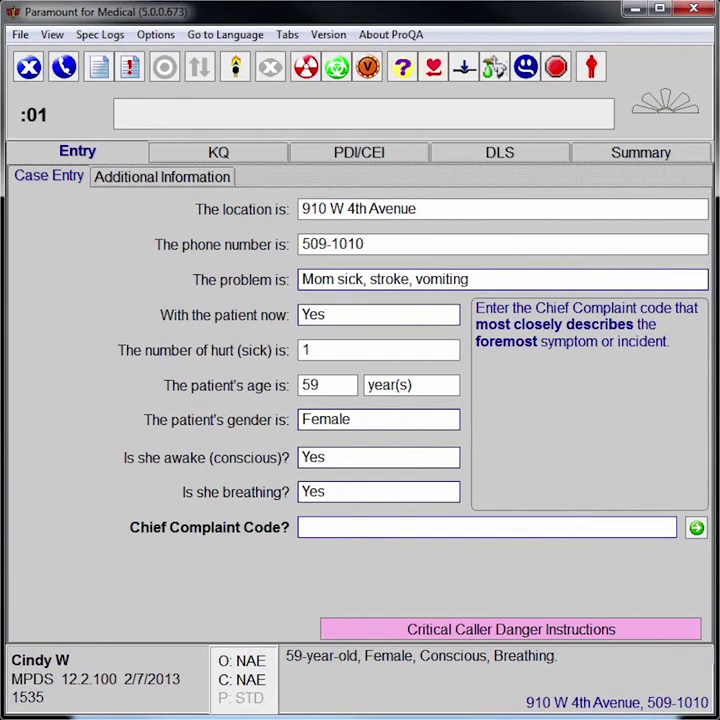
# - Browse the chief complaint list, then enter code 28 to select Stroke (CVA) / TIA
pyautogui.press('Down')
pyautogui.moveTo(437, 421)
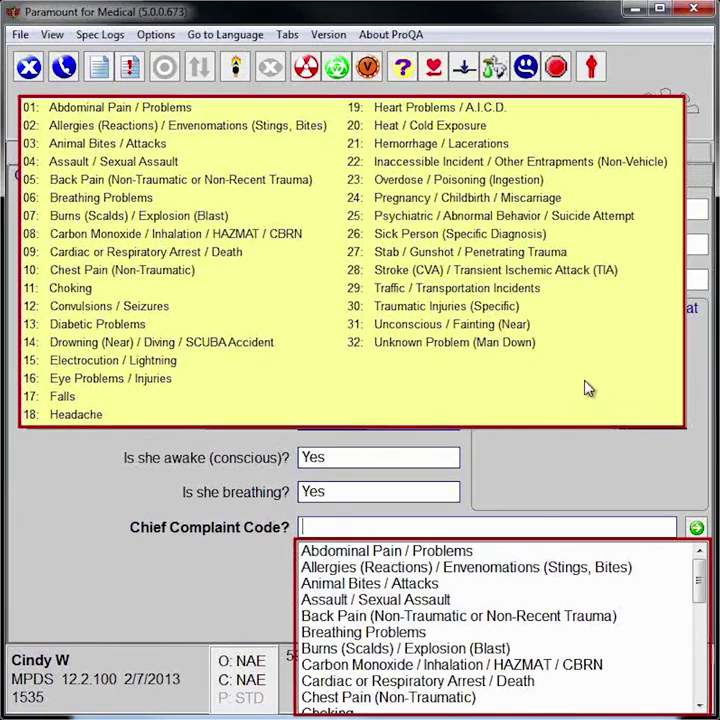
pyautogui.press('Down')
pyautogui.press('Down')
pyautogui.press('Down')
pyautogui.press('Down')
pyautogui.press('Down')
pyautogui.press('Down')
pyautogui.press('Down')
pyautogui.press('Down')
pyautogui.press('Down')
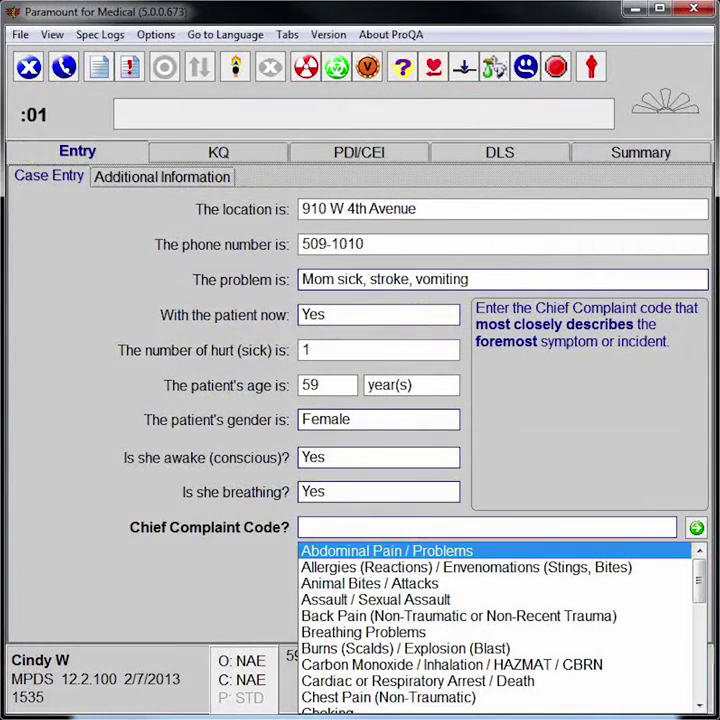
pyautogui.press('Down')
pyautogui.press('Down')
pyautogui.press('Down')
pyautogui.press('Down')
pyautogui.press('Down')
pyautogui.press('Down')
pyautogui.press('Down')
pyautogui.press('Down')
pyautogui.press('Down')
pyautogui.press('Down')
pyautogui.press('Down')
pyautogui.press('Down')
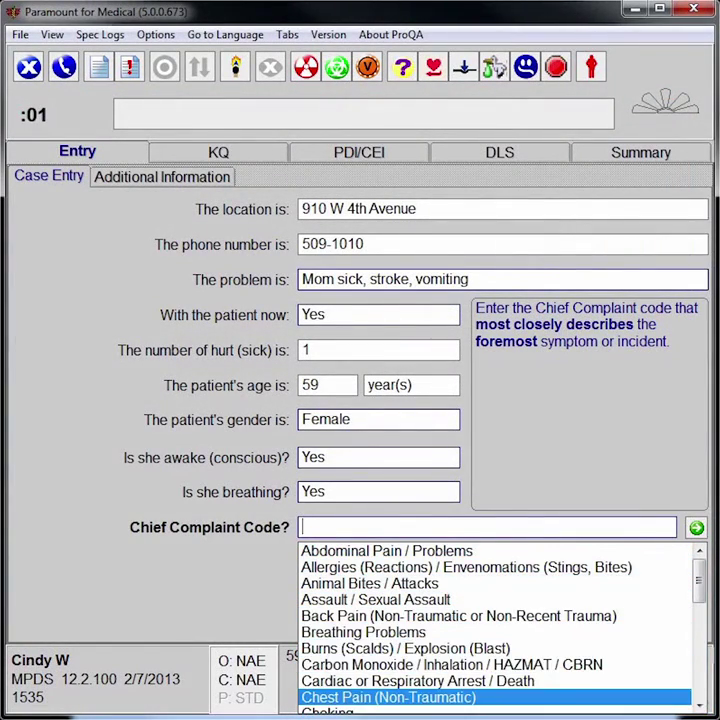
pyautogui.press('Down')
pyautogui.press('Down')
pyautogui.press('Down')
pyautogui.press('Down')
pyautogui.press('Down')
pyautogui.press('Down')
pyautogui.press('Down')
pyautogui.press('Down')
pyautogui.press('Down')
pyautogui.press('Down')
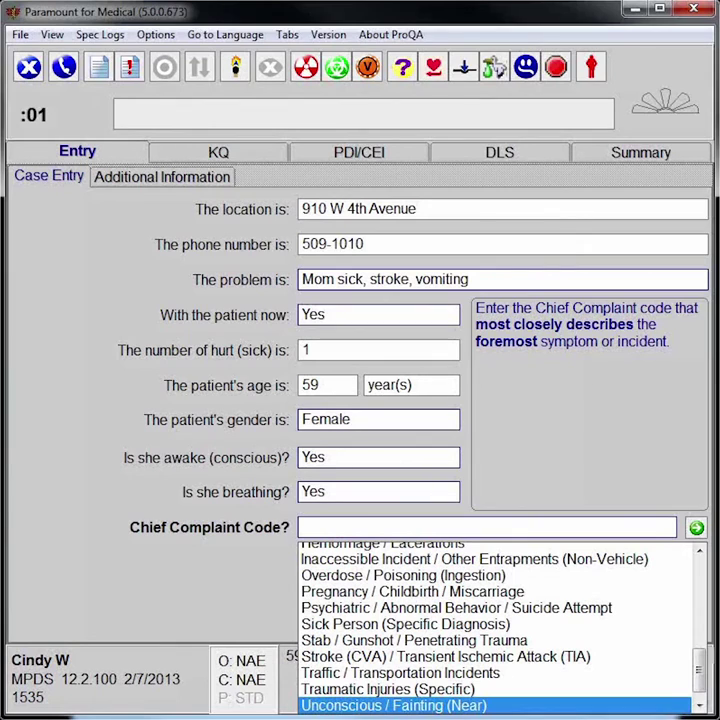
pyautogui.press('Tab')
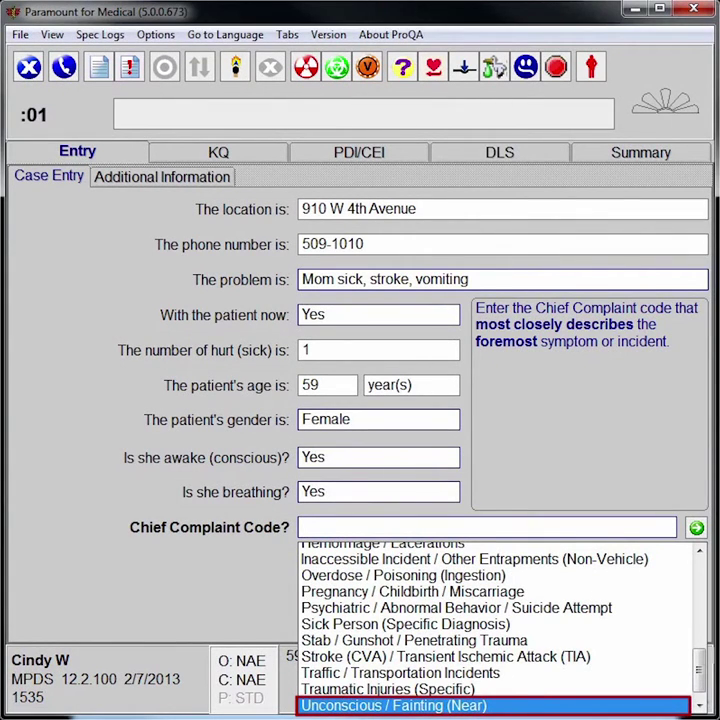
pyautogui.press('9')
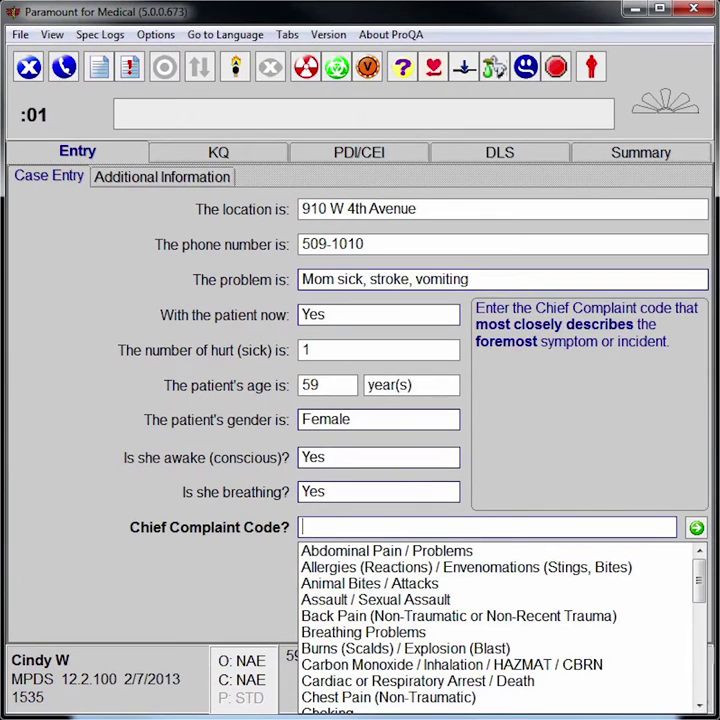
pyautogui.write('STR')
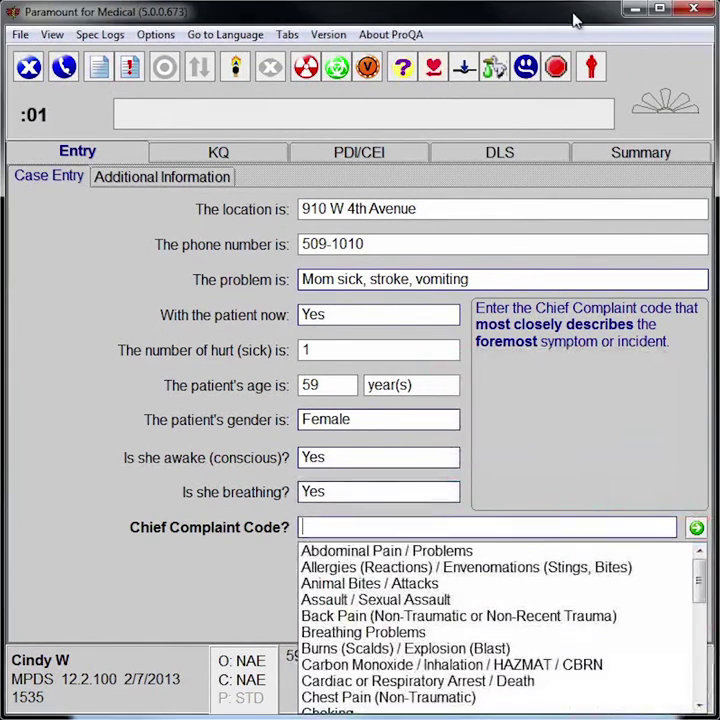
pyautogui.write('28')
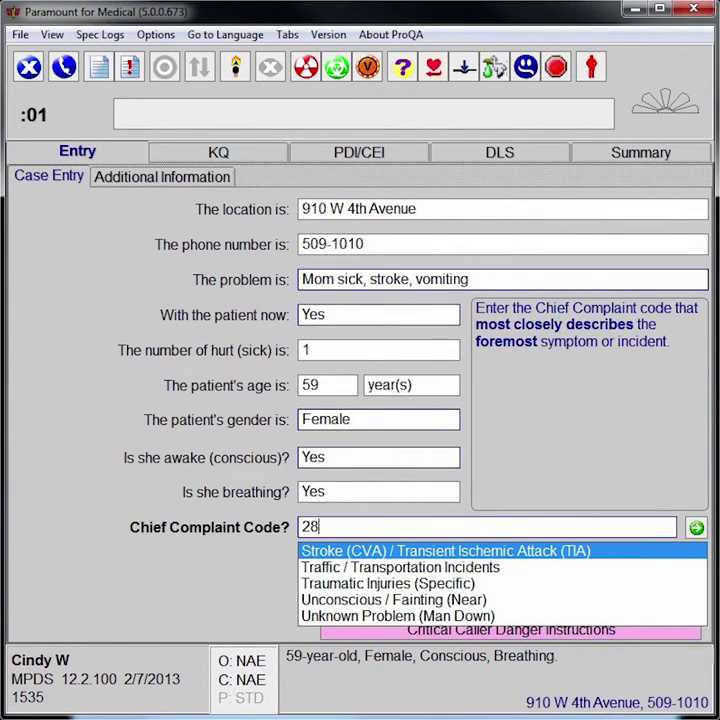
pyautogui.press('Return')
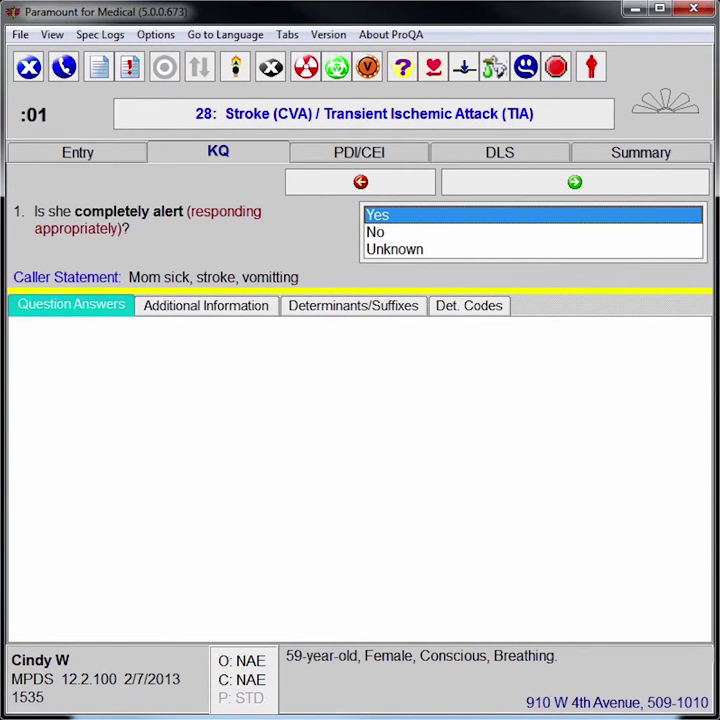
# - Answer that she is completely alert and breathing normally, with paralysis or facial droop
pyautogui.press('Return')
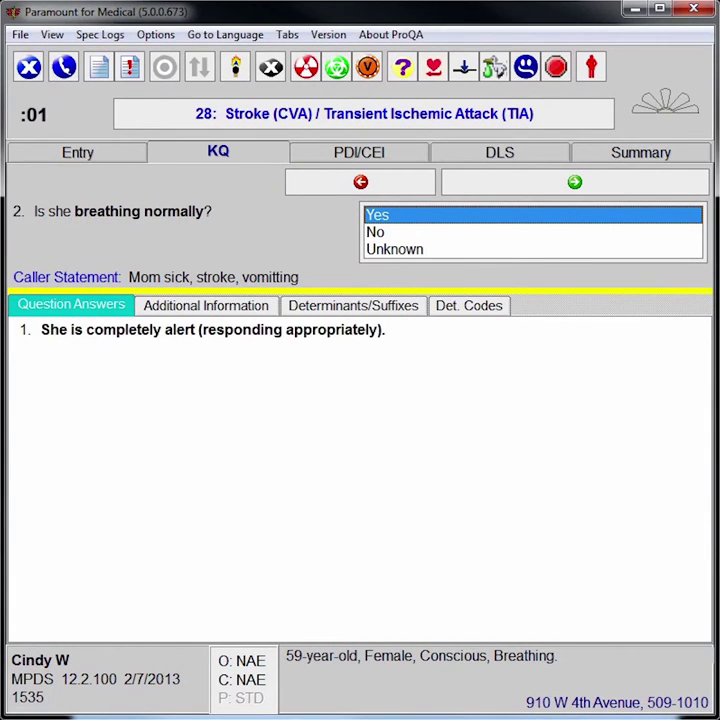
pyautogui.press('Return')
pyautogui.press('Down')
pyautogui.press('Down')
pyautogui.press('Down')
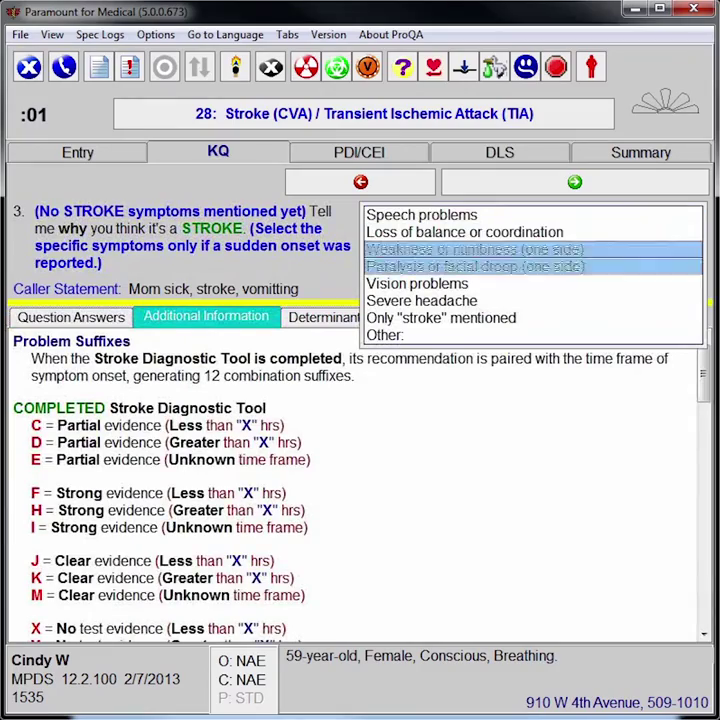
pyautogui.press('Return')
pyautogui.press('Return')
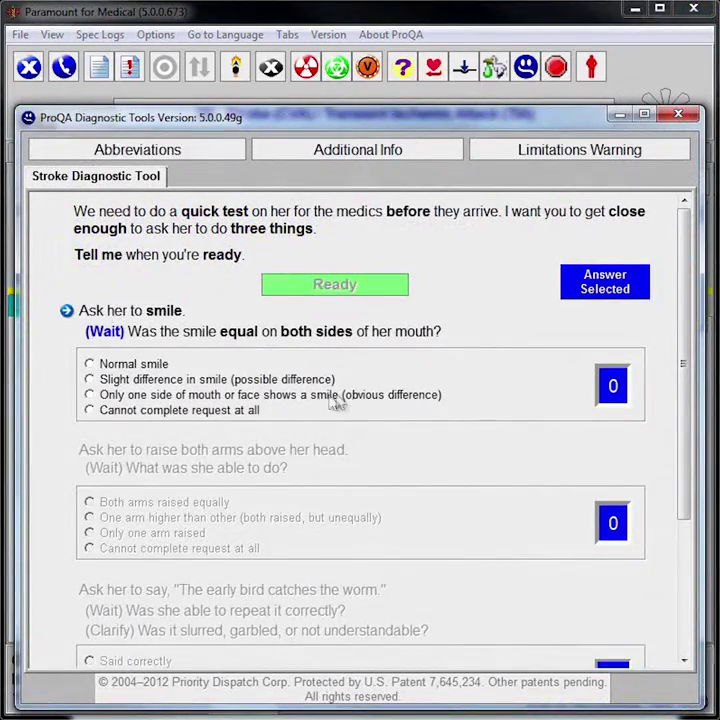
# - Run the Stroke Diagnostic Tool (one-sided smile, equal arms, correct phrase) and calculate the evidence level
pyautogui.click(330, 396)
pyautogui.click(164, 502)
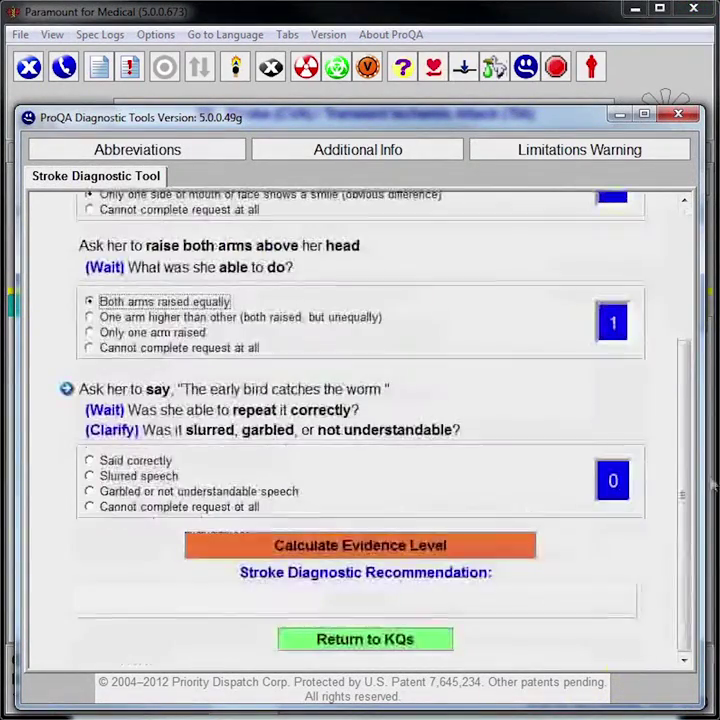
pyautogui.click(140, 462)
pyautogui.click(503, 554)
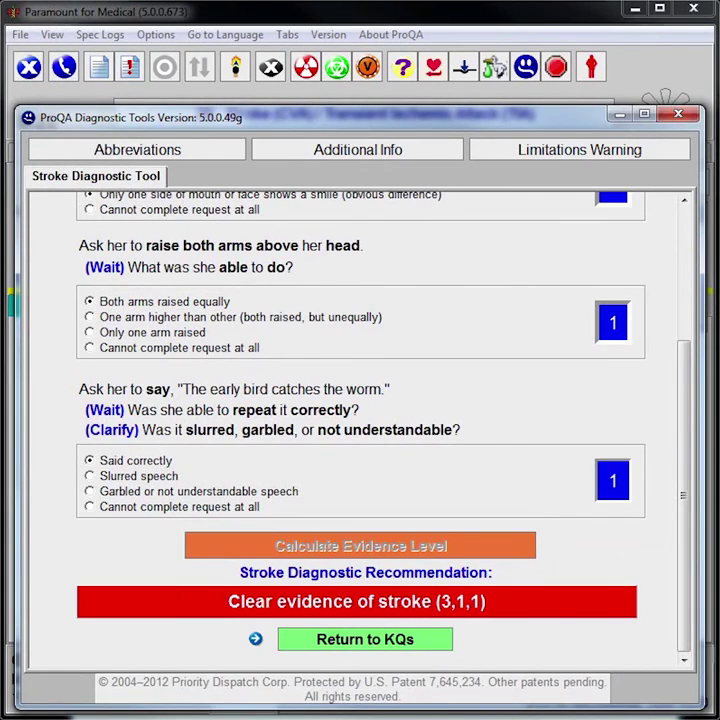
pyautogui.press('Return')
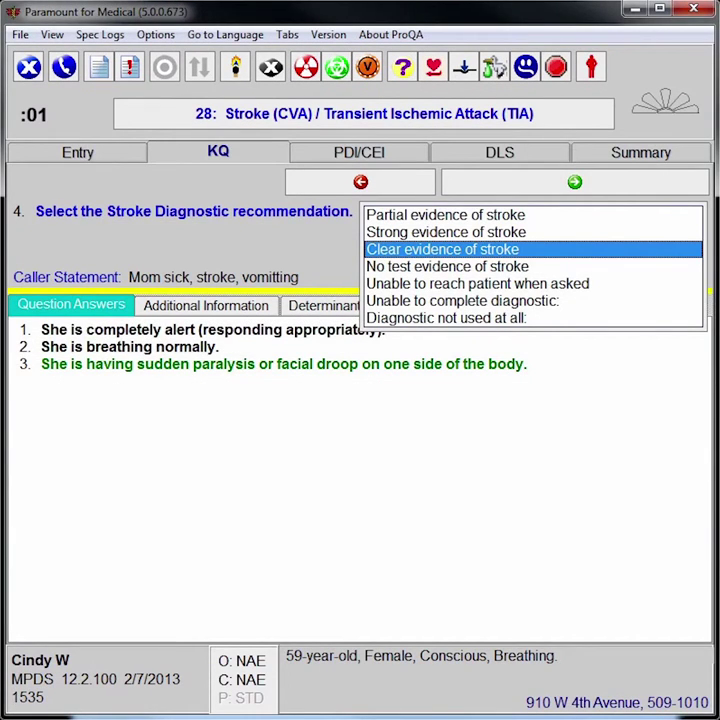
# - Accept clear evidence of stroke, re-answer breathing normally Yes, and browse the stroke symptoms
pyautogui.press('Return')
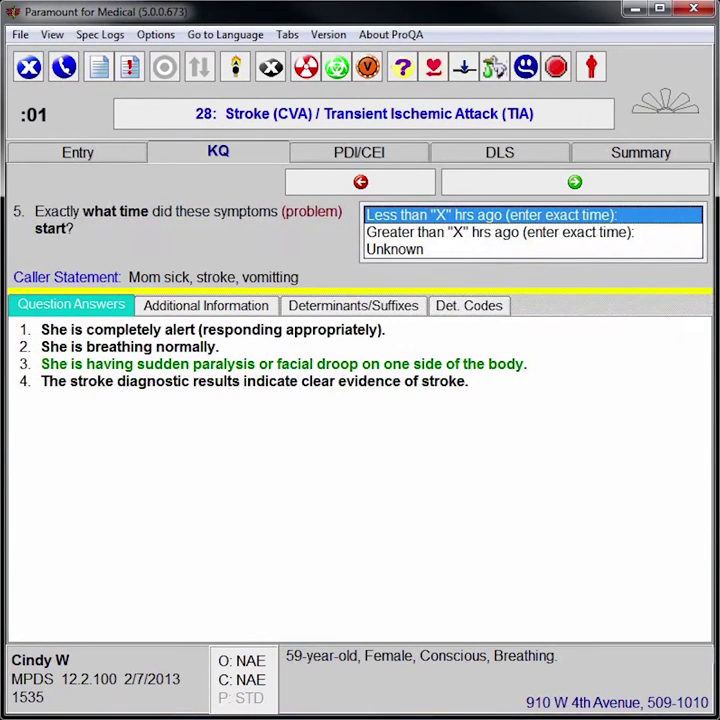
pyautogui.click(215, 347)
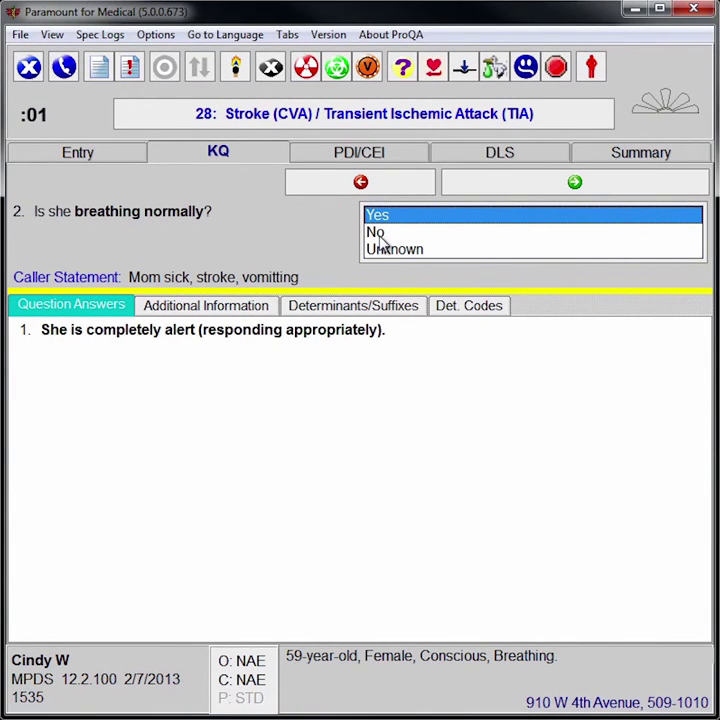
pyautogui.press('Return')
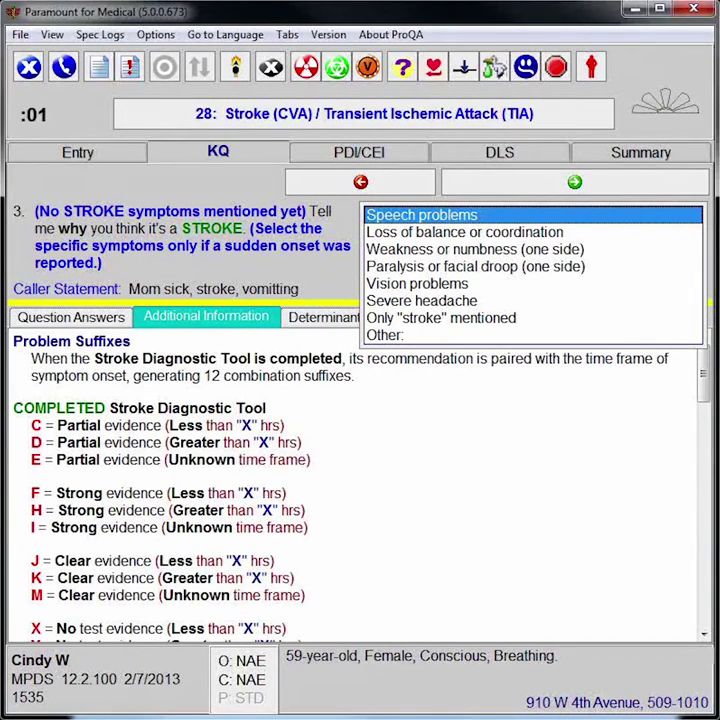
pyautogui.click(464, 232)
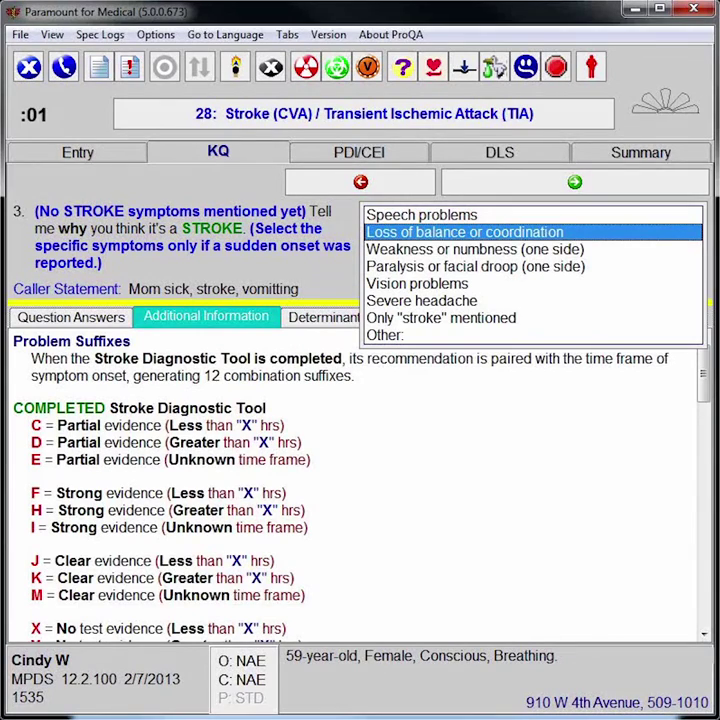
pyautogui.click(474, 249)
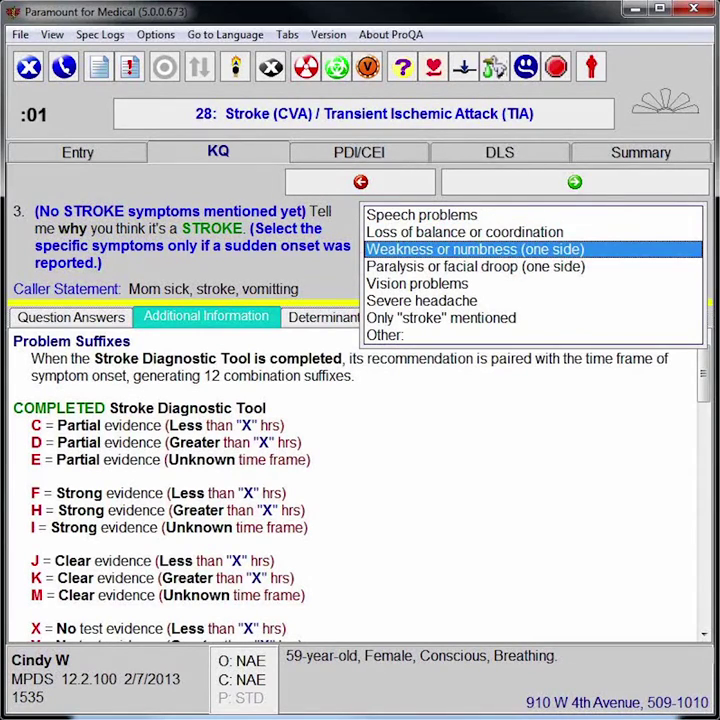
# - Choose one-sided paralysis or facial droop and rerun the stroke test with one-sided smile, correct phrase
pyautogui.click(475, 266)
pyautogui.press('Return')
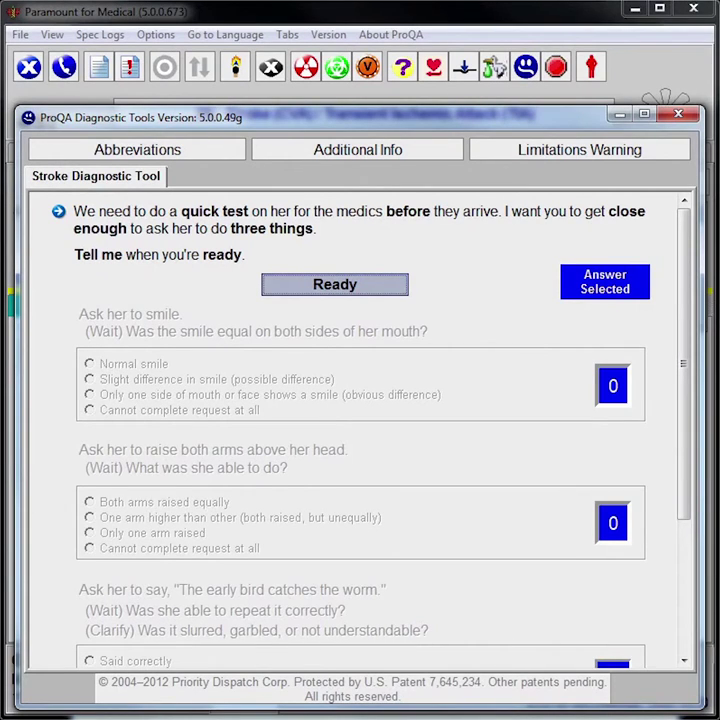
pyautogui.press('Return')
pyautogui.click(321, 395)
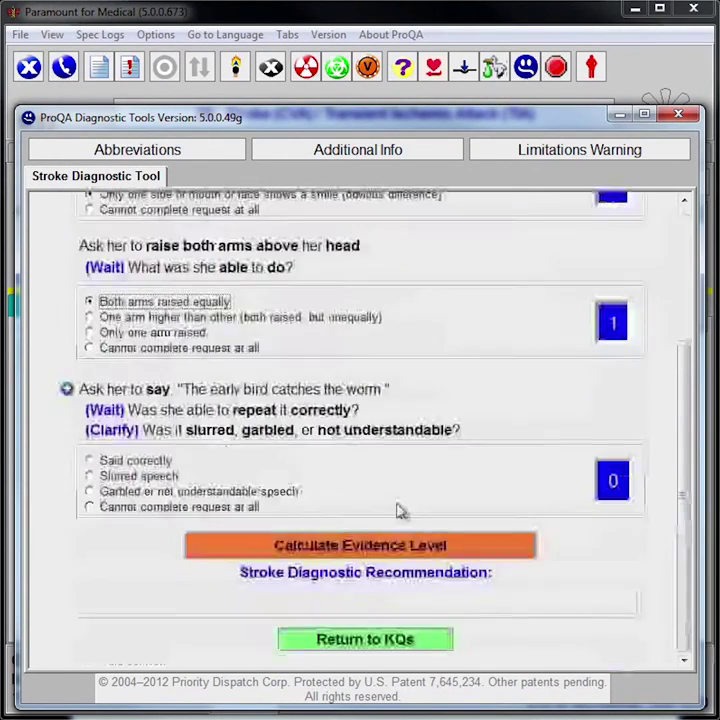
pyautogui.click(135, 461)
pyautogui.press('Return')
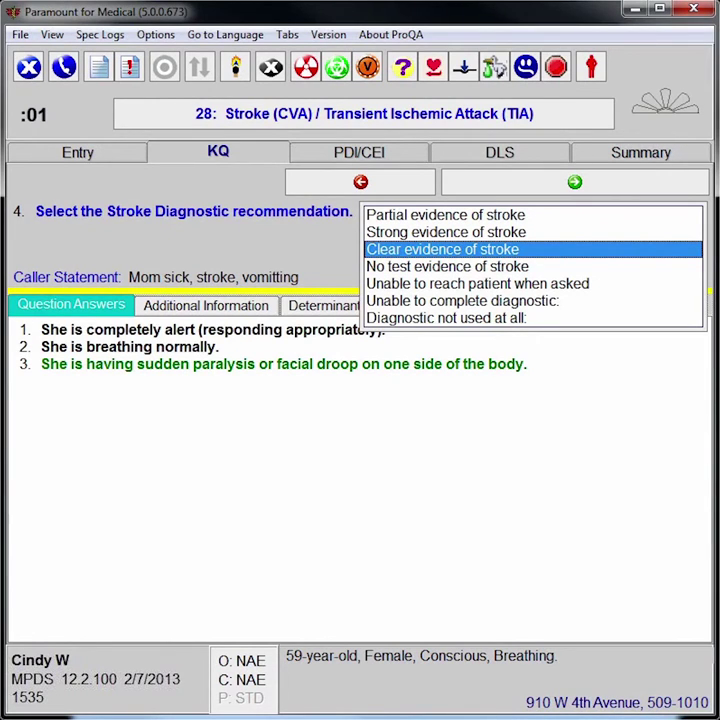
# - Accept clear evidence of stroke and record onset less than X hours ago, at 8am
pyautogui.press('Return')
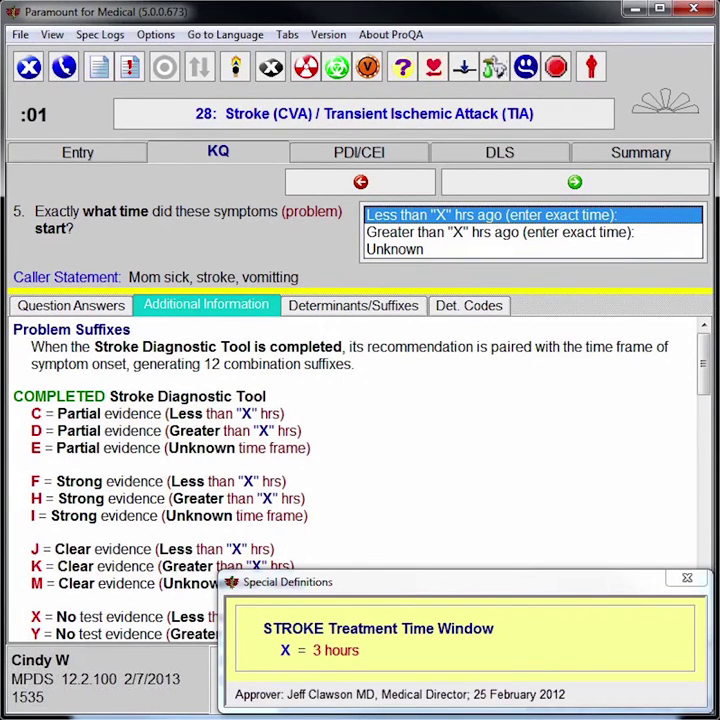
pyautogui.press('Return')
pyautogui.write('8')
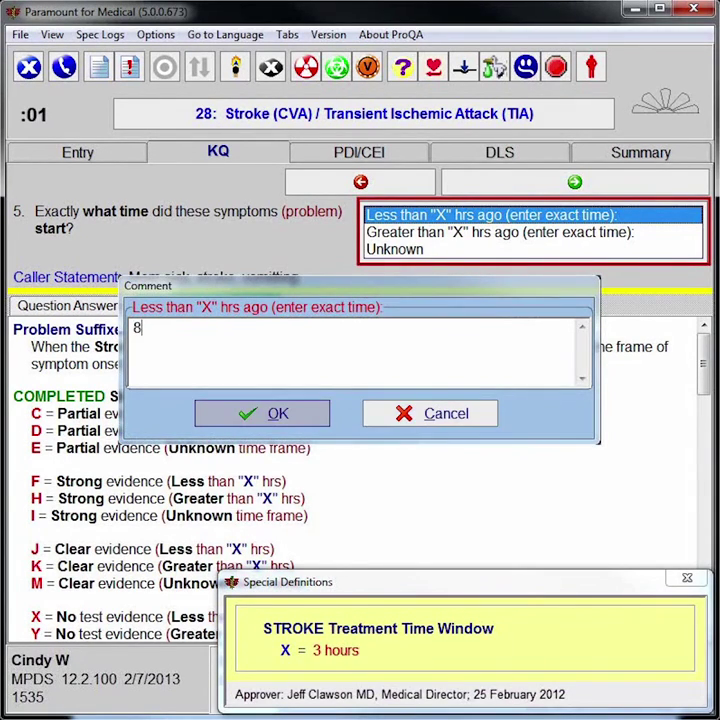
pyautogui.write('am')
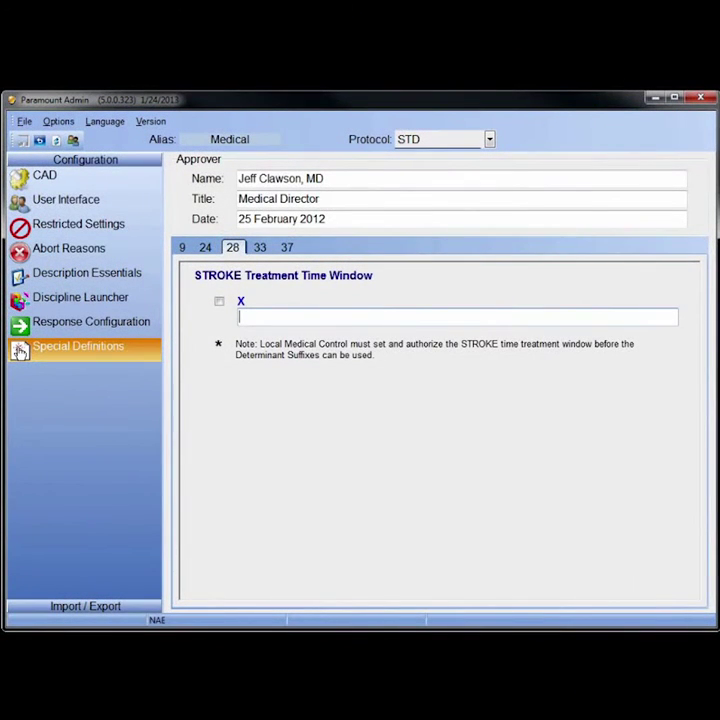
# - Set protocol 28's Treatment Time Window X to '3 hours' in Paramount Admin
pyautogui.write('hours')
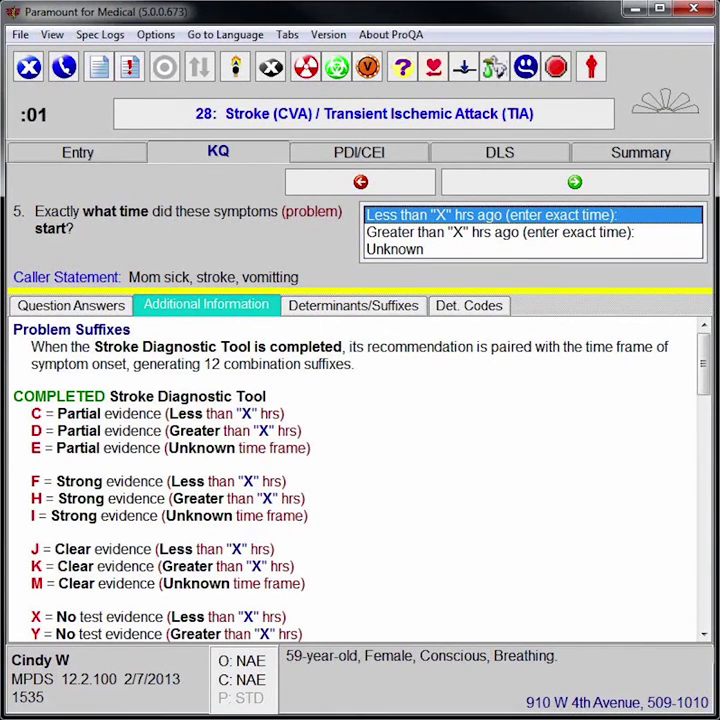
# - Confirm the 8am onset, view the stroke suffix information, and record a prior TIA for question 6
pyautogui.press('Return')
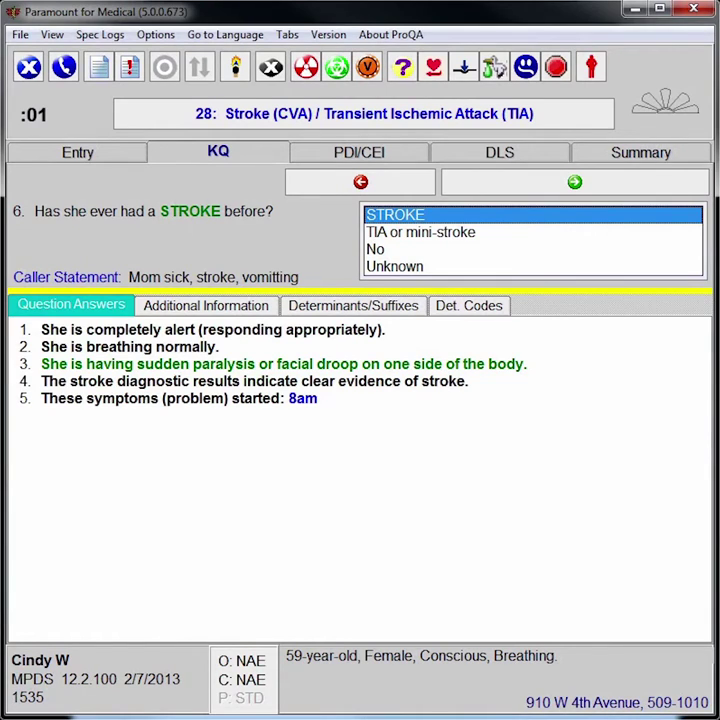
pyautogui.click(214, 311)
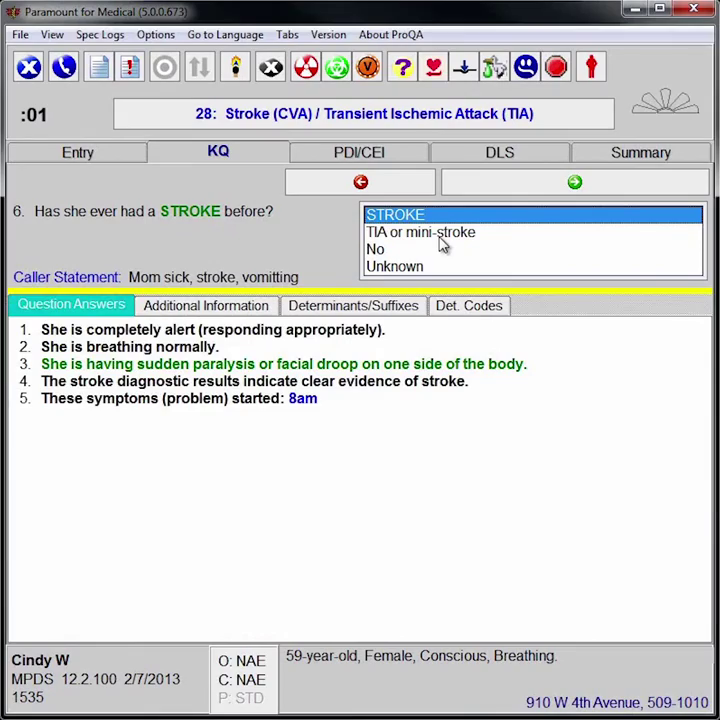
pyautogui.click(439, 237)
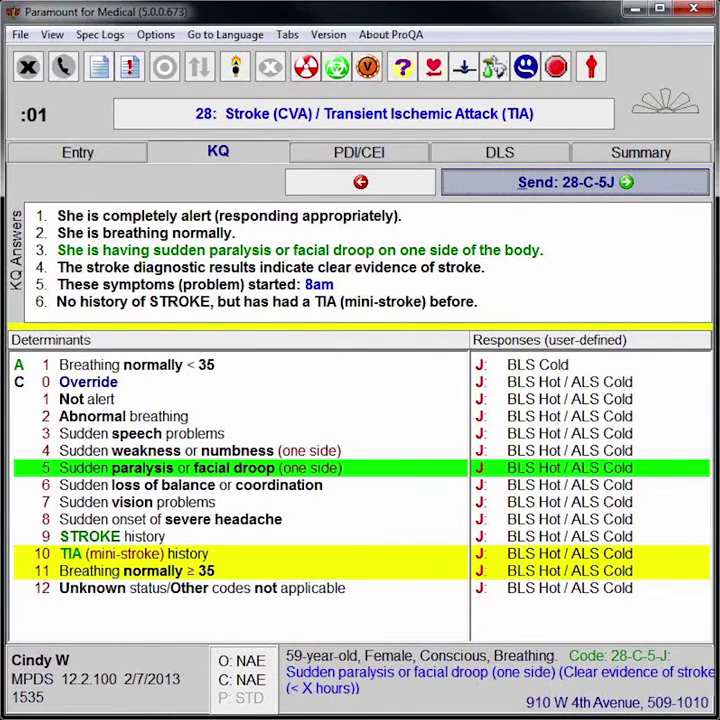
# - Review the TIA history and breathing ≥ 35 determinants, then reselect sudden paralysis or facial droop
pyautogui.click(447, 560)
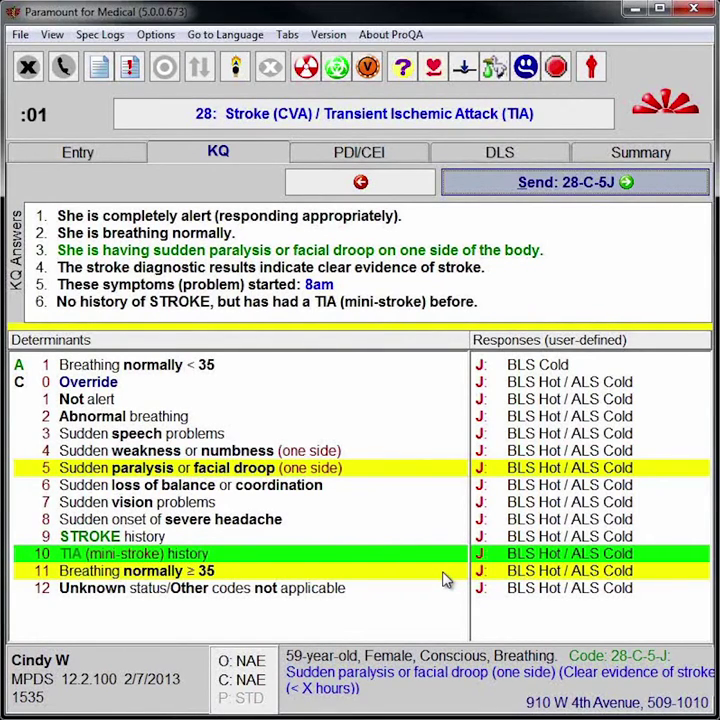
pyautogui.click(447, 577)
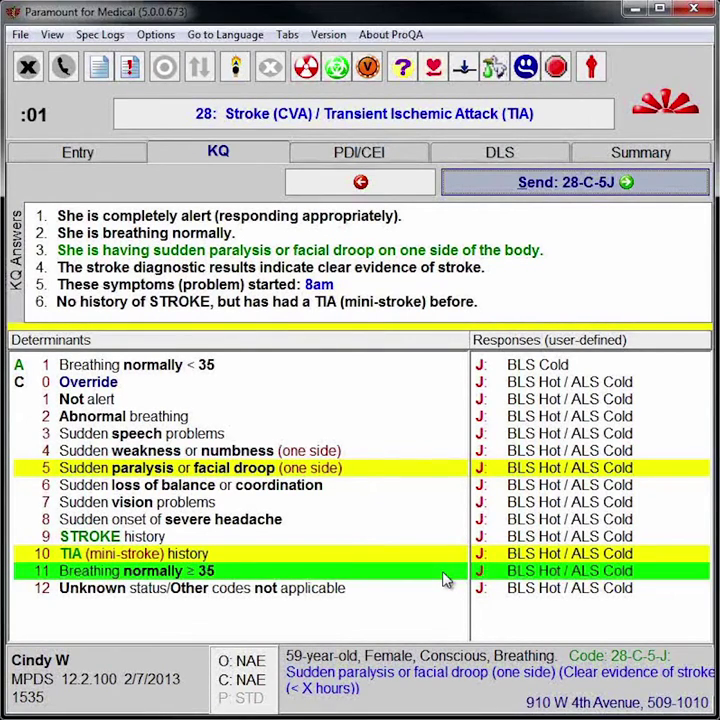
pyautogui.click(450, 474)
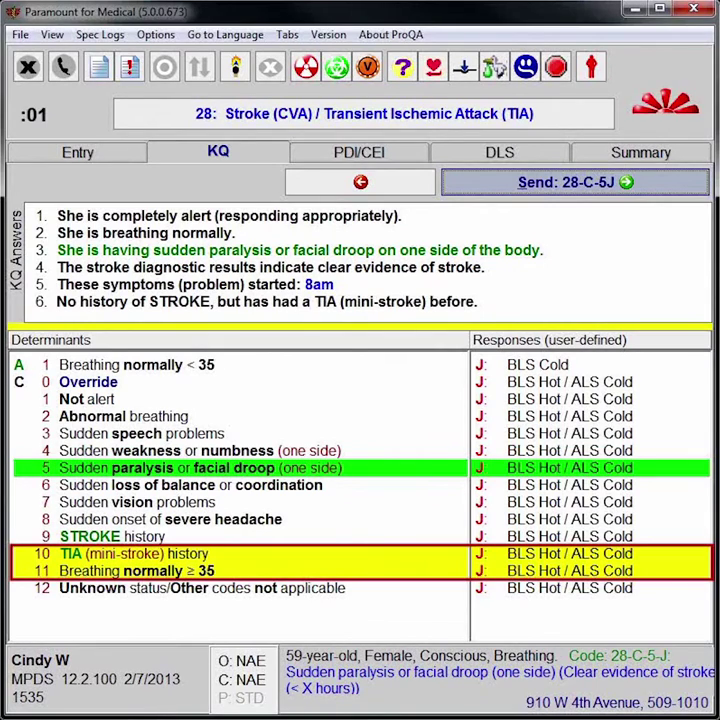
pyautogui.press('Tab')
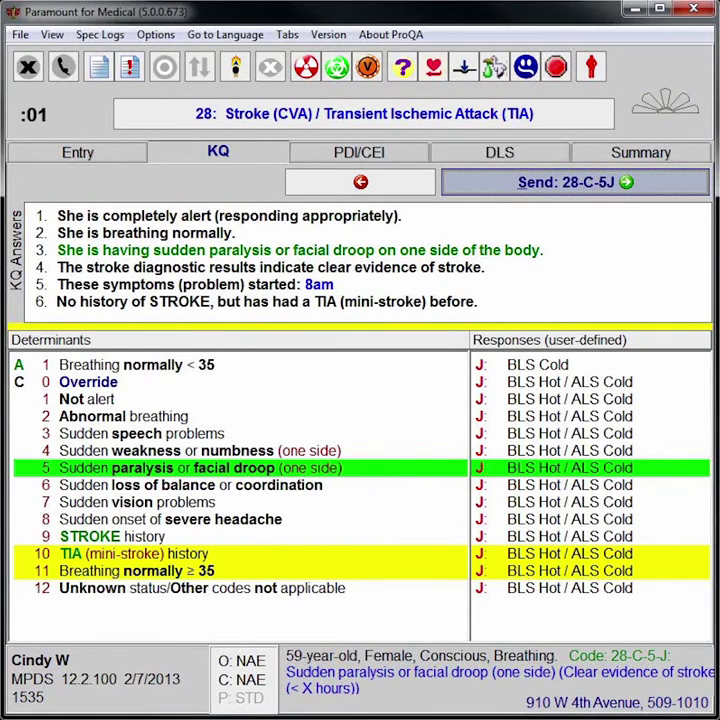
pyautogui.press('Tab')
pyautogui.press('Tab')
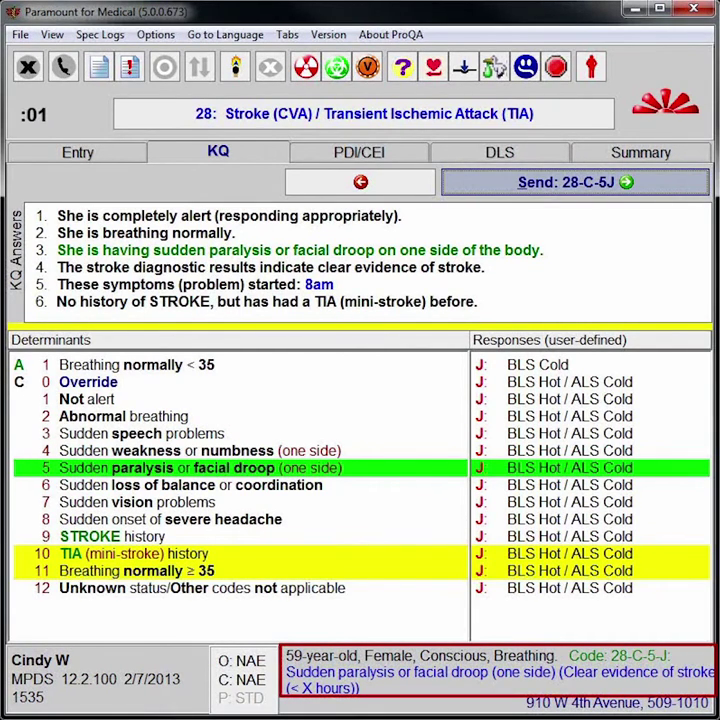
pyautogui.press('Tab')
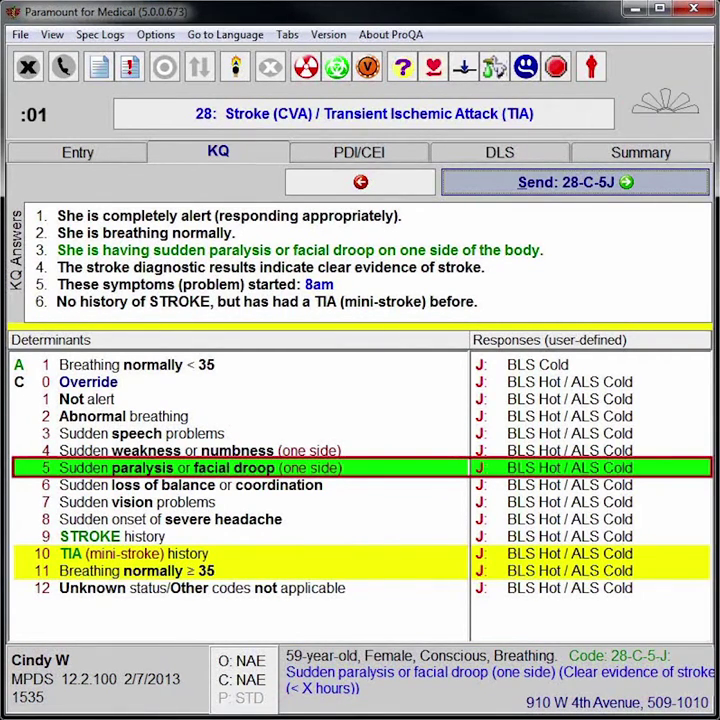
# - Send the 28-C-5J code to ACME CAD
pyautogui.press('Tab')
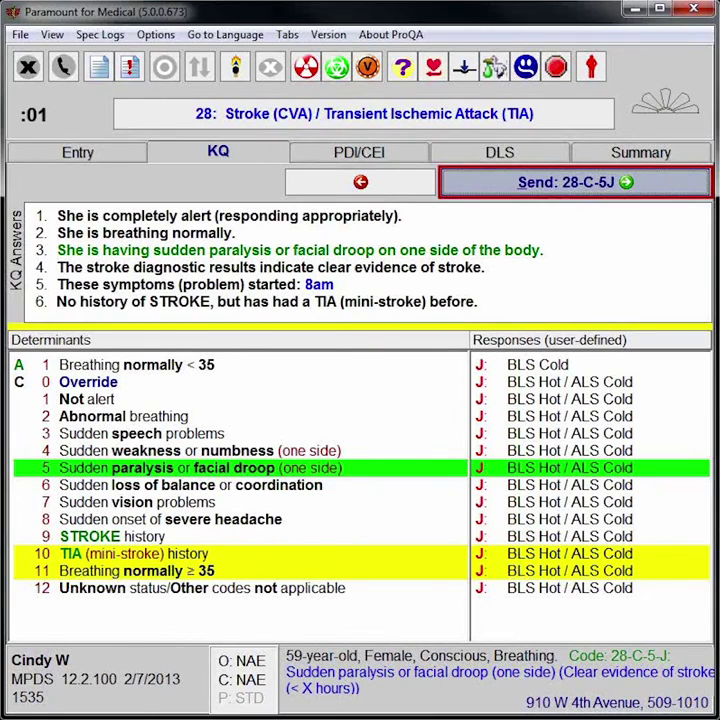
pyautogui.press('Return')
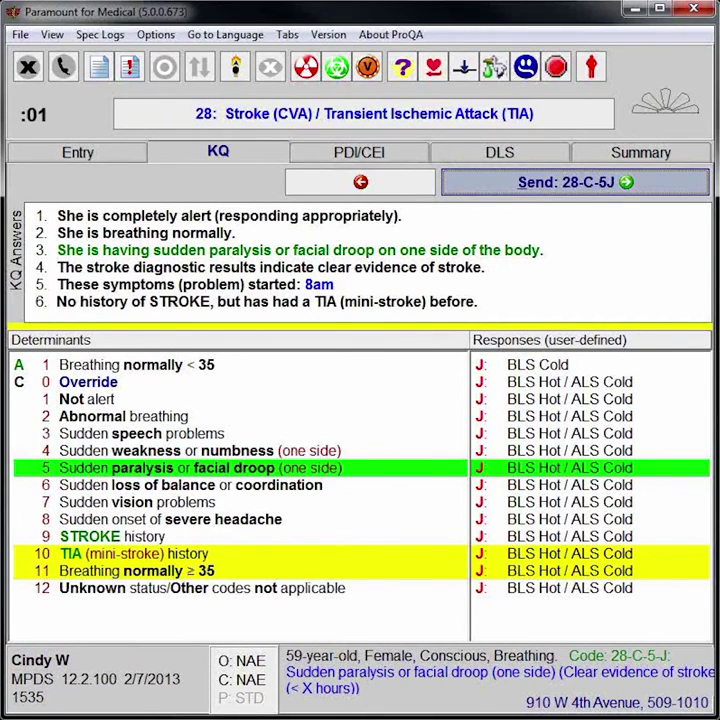
pyautogui.press('Tab')
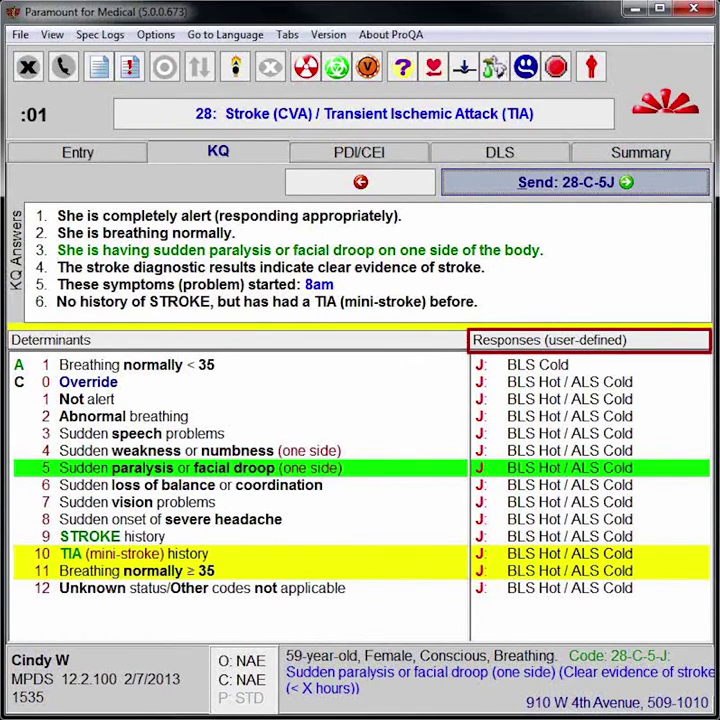
pyautogui.press('Tab')
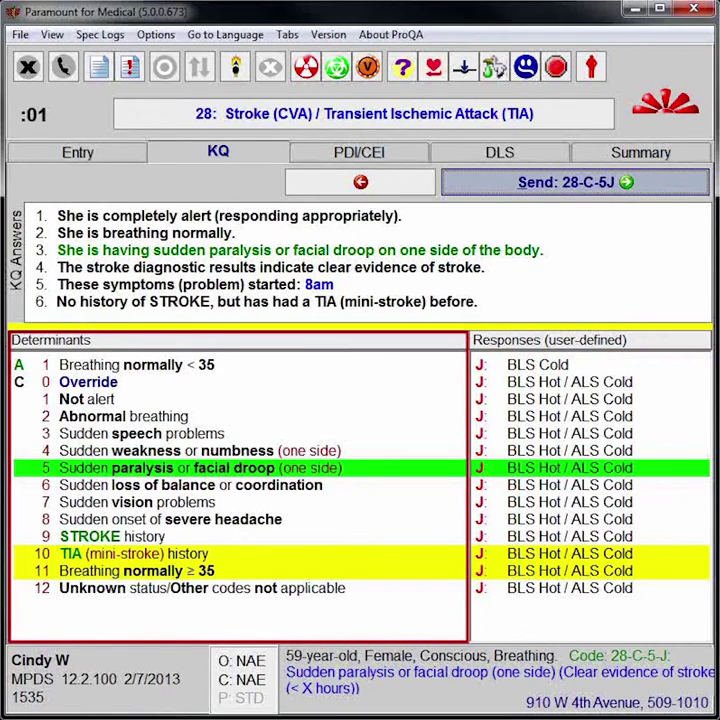
pyautogui.press('Tab')
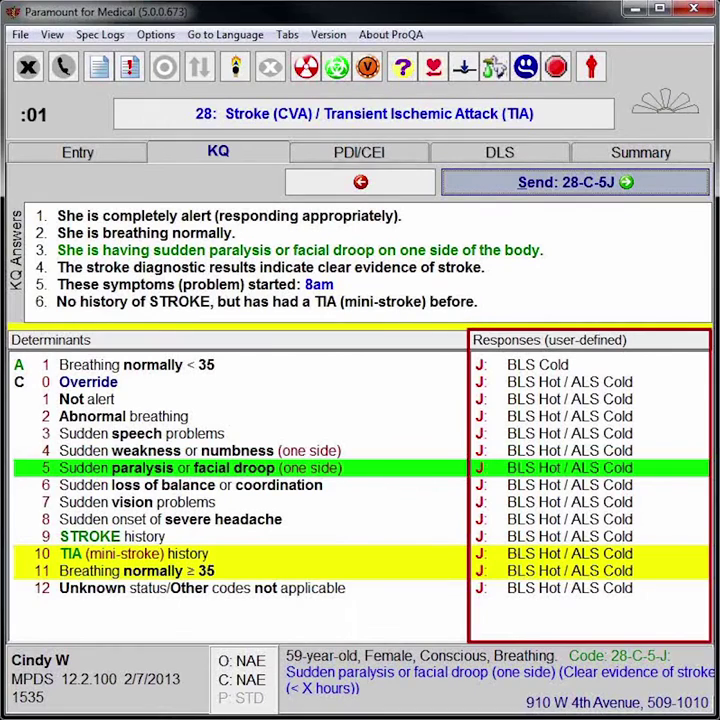
pyautogui.press('Tab')
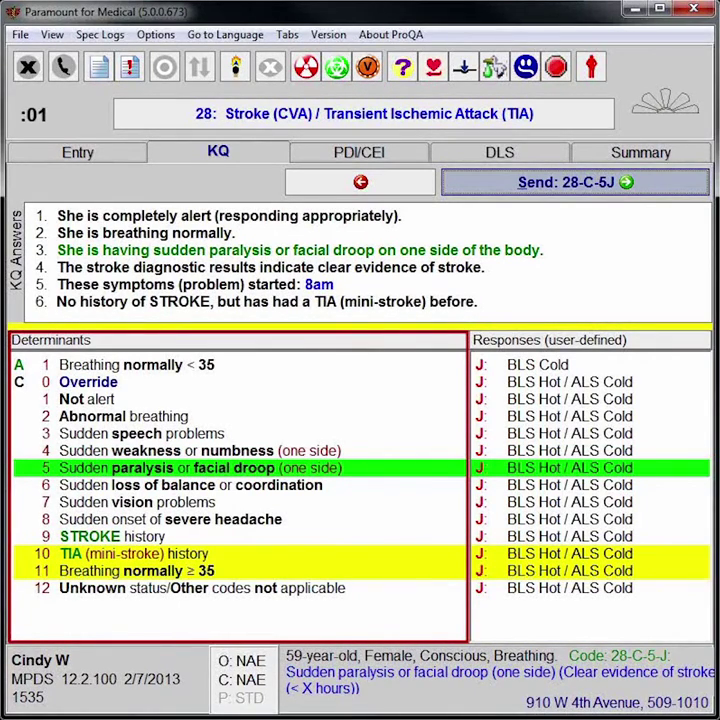
pyautogui.press('Tab')
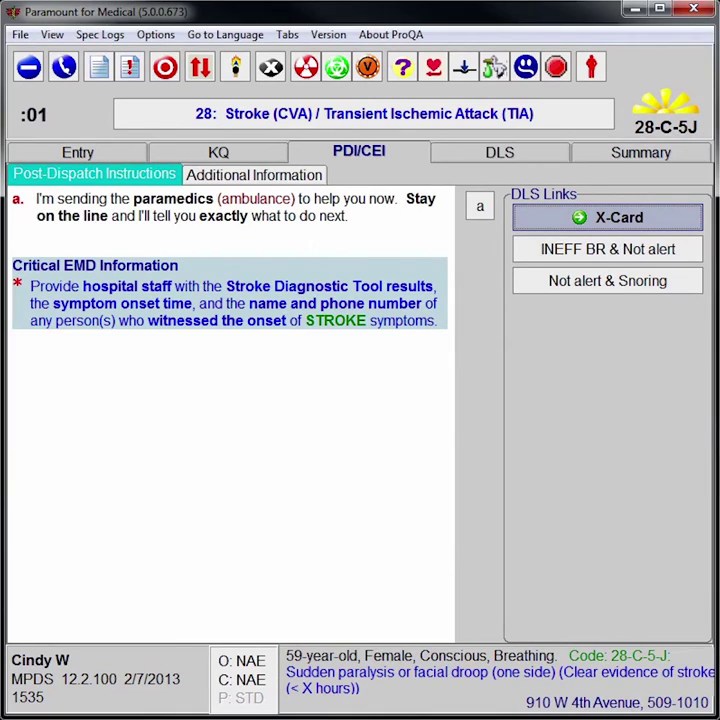
# - Mark post-dispatch instruction a as given and proceed to the X21 Second Party Caller card
pyautogui.press('a')
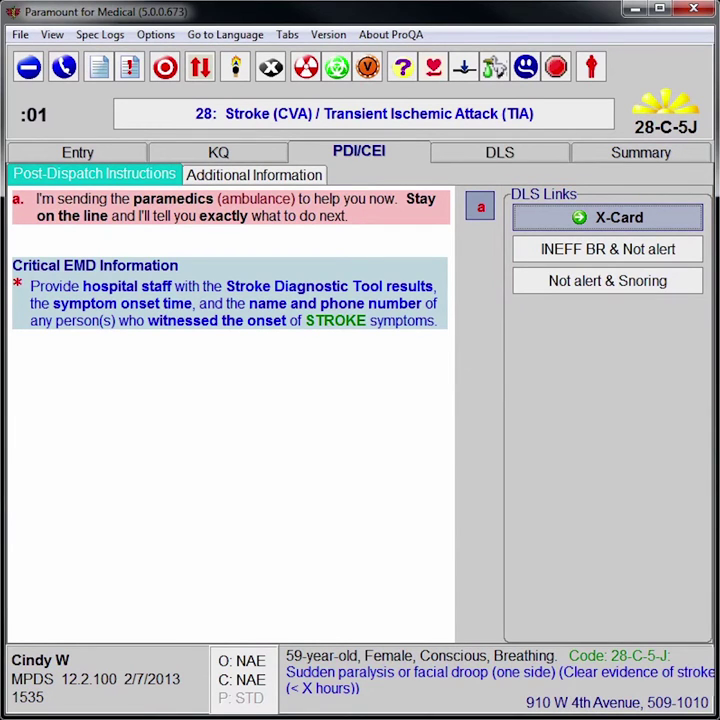
pyautogui.press('Return')
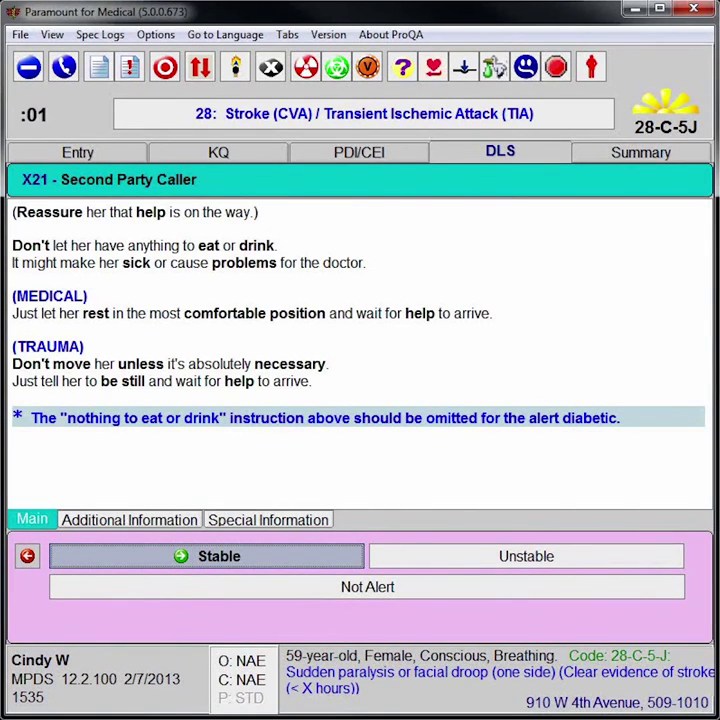
# - Report the patient as stable to reach the X22 Routine Disconnect 2nd Party card
pyautogui.press('Return')
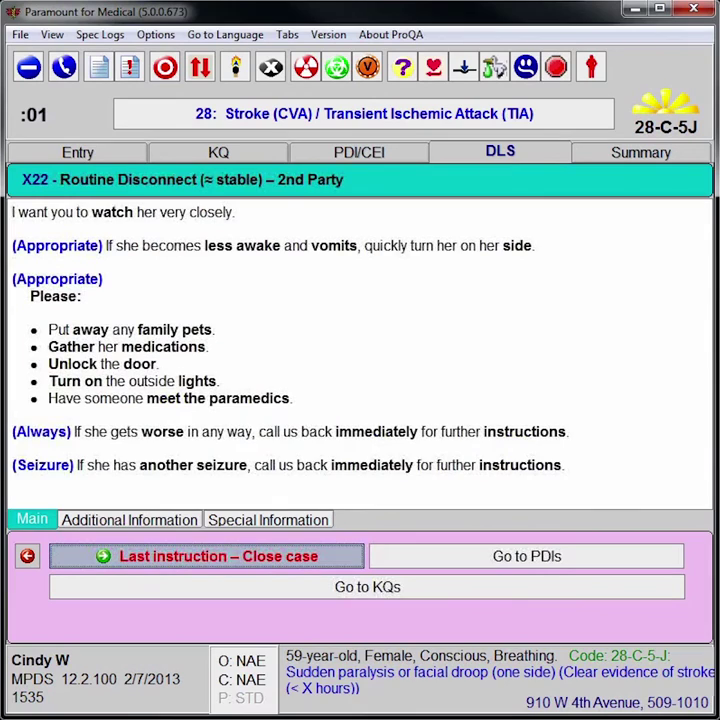